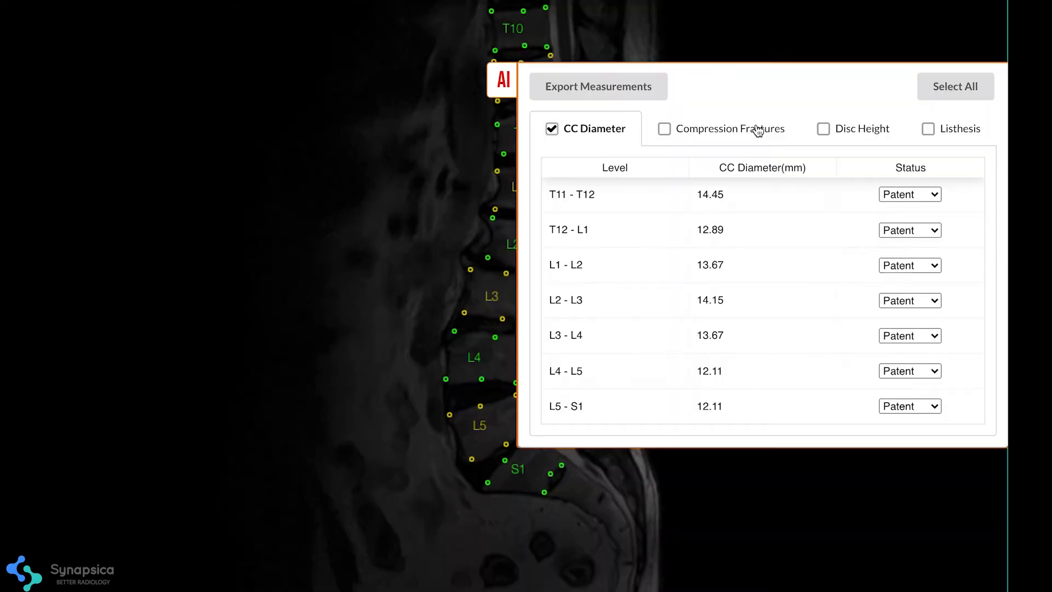
- Review the AI Compression Fractures measurements, then the Disc Height measurements
click(750, 128)
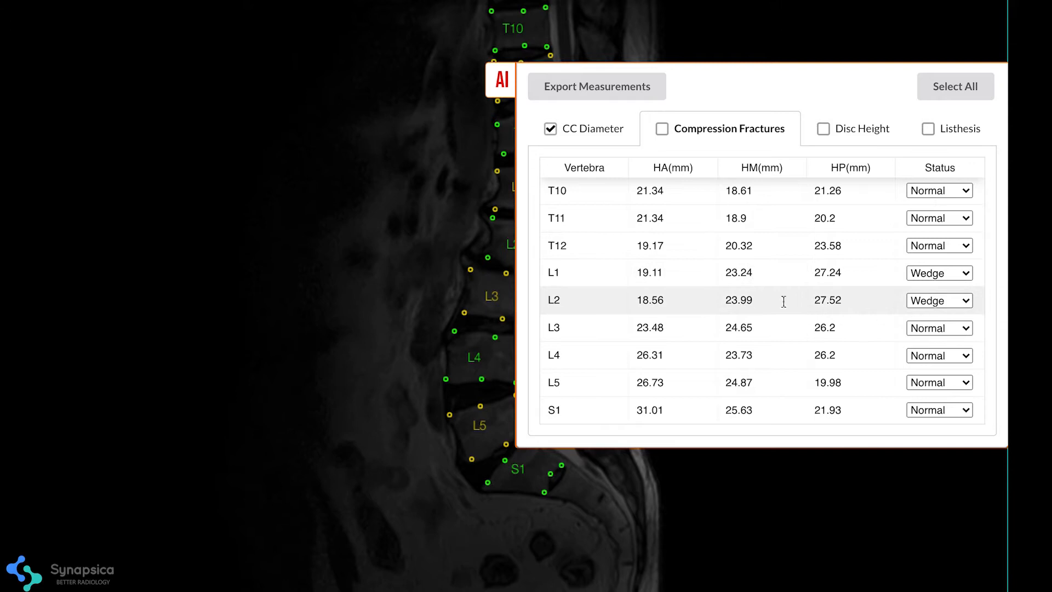
click(823, 128)
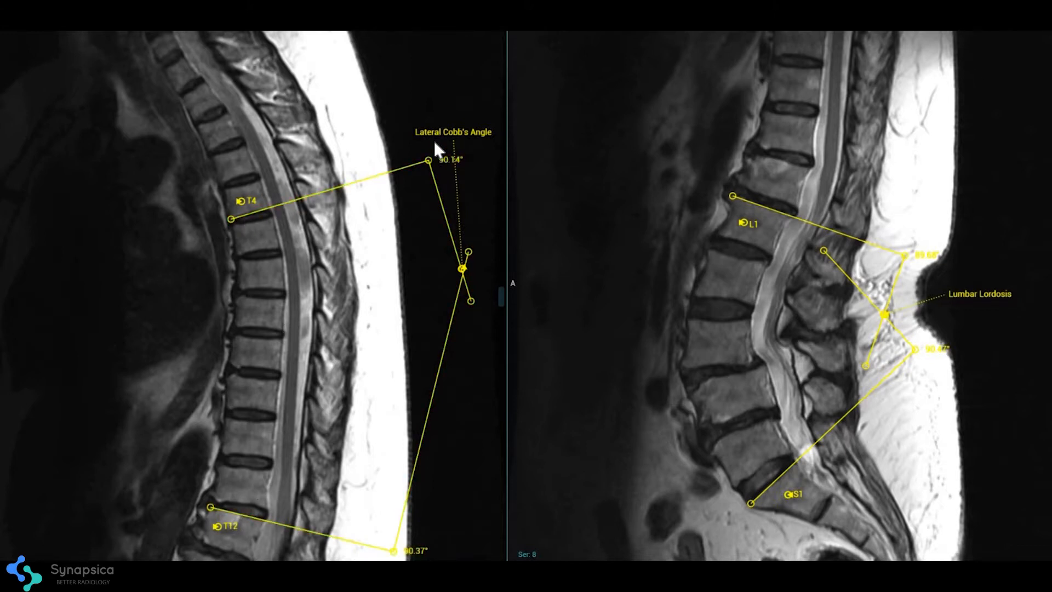
- Reposition the Lateral Cobb's Angle label and load axial series 208 with its 14.45 mm canal measurement
drag(435, 148, 437, 152)
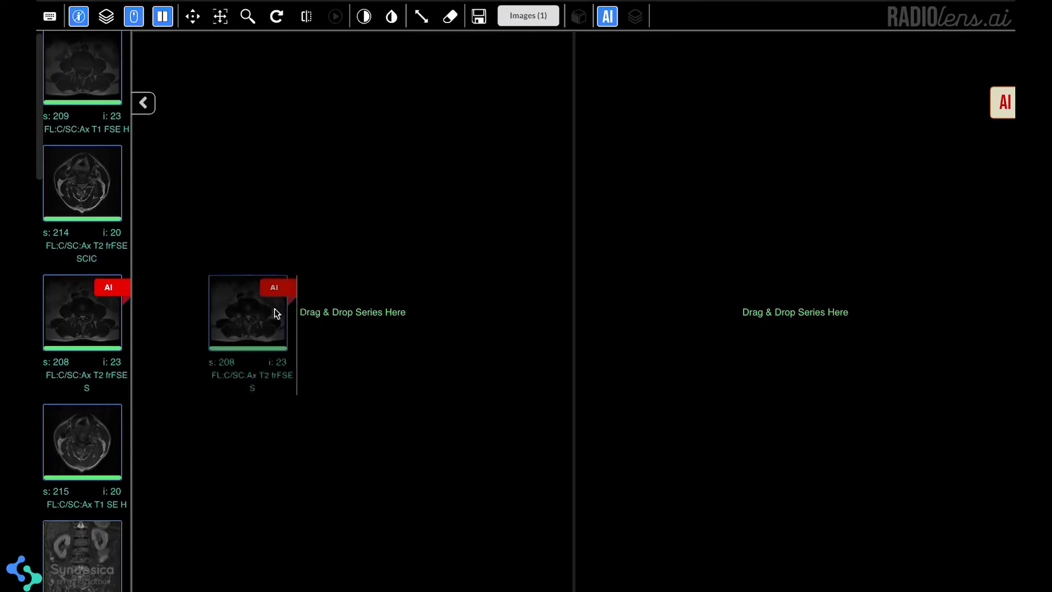
drag(276, 313, 279, 312)
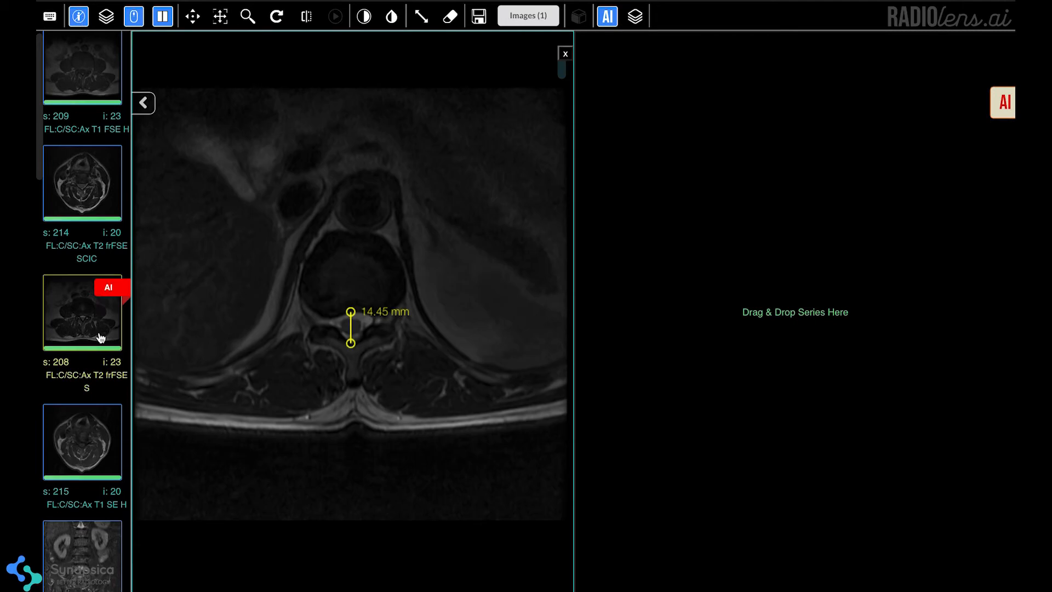
- Show the AI-labelled sagittal series in the right pane beside the axial slice
drag(90, 313, 639, 358)
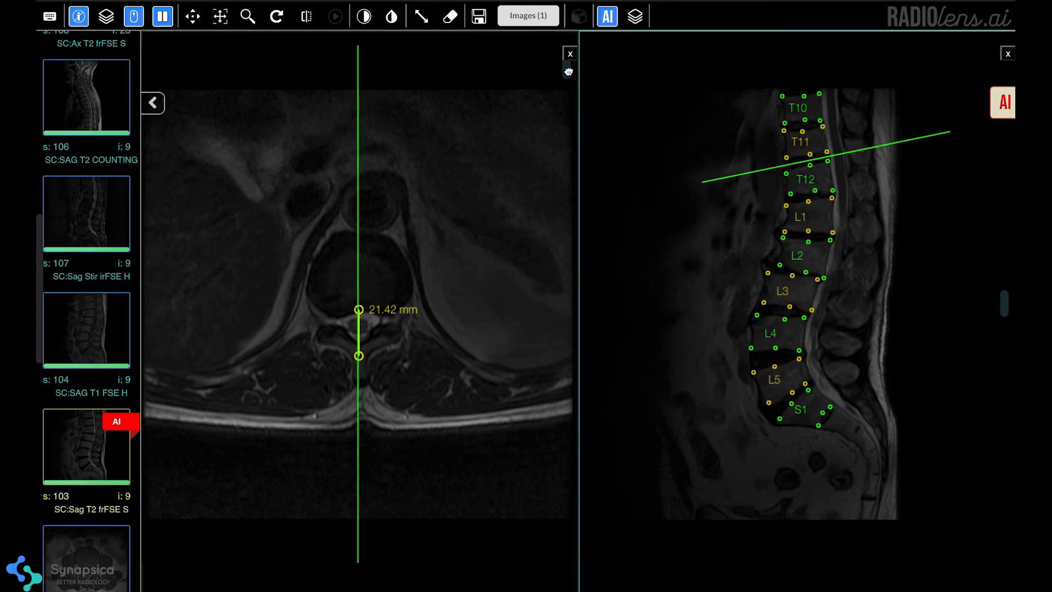
drag(568, 71, 567, 263)
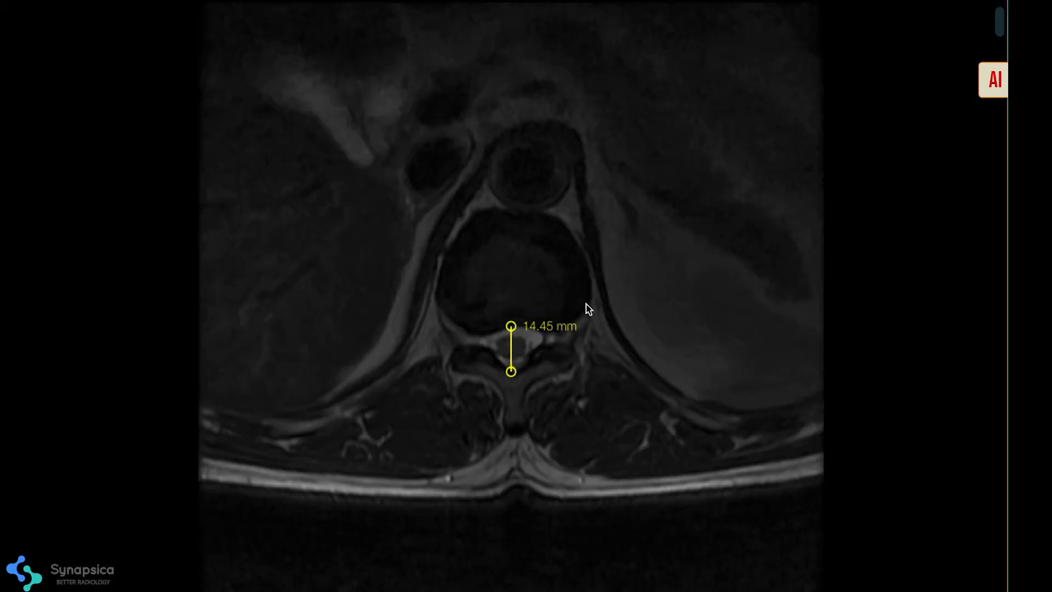
- Show the AI measurements panel over the axial slice and view its compression fracture table
click(995, 83)
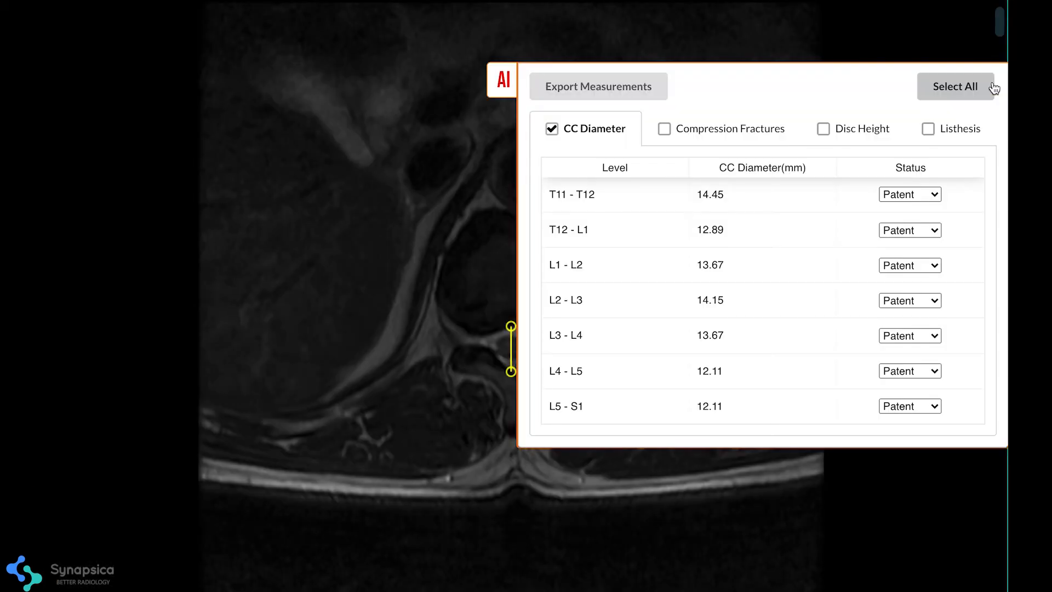
click(728, 129)
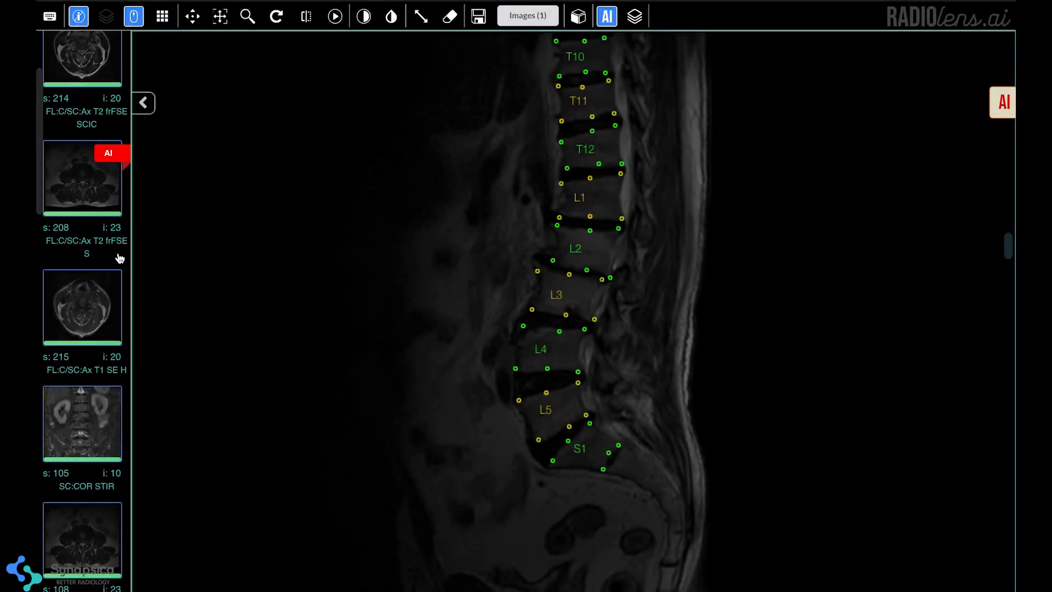
scroll(118, 258, down, 2)
scroll(118, 255, down, 2)
scroll(119, 251, down, 2)
scroll(119, 247, down, 2)
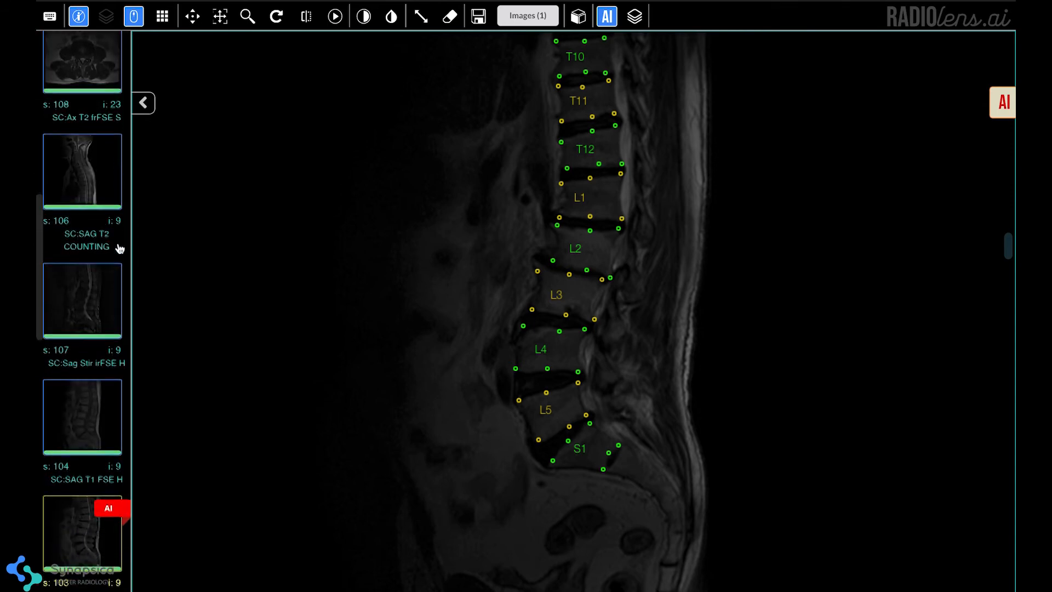
scroll(120, 248, down, 3)
scroll(119, 245, down, 3)
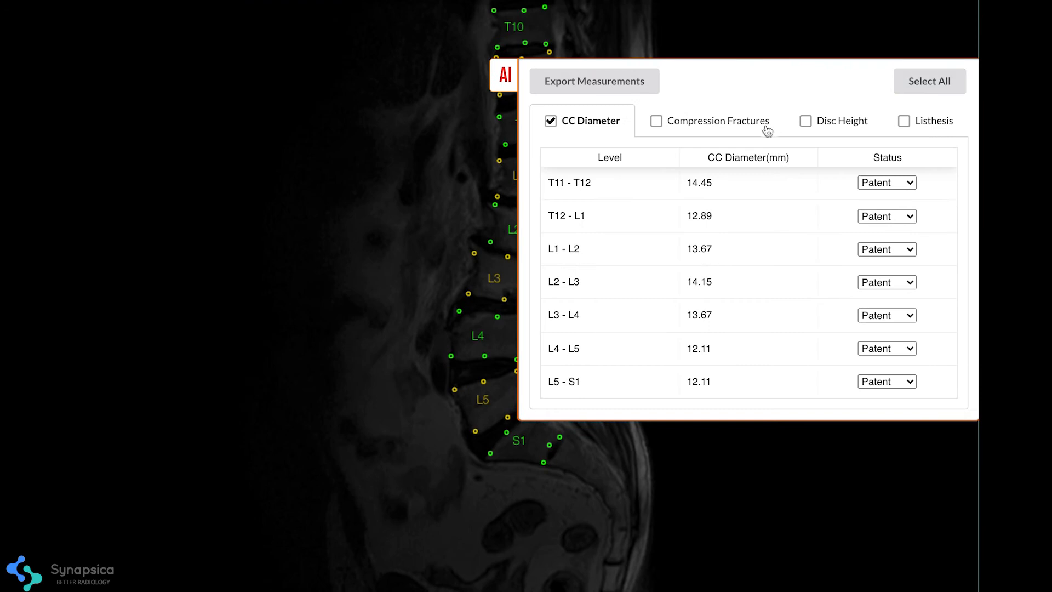
- Mark T11 as a Wedge fracture and T12 as a Crush fracture
click(750, 124)
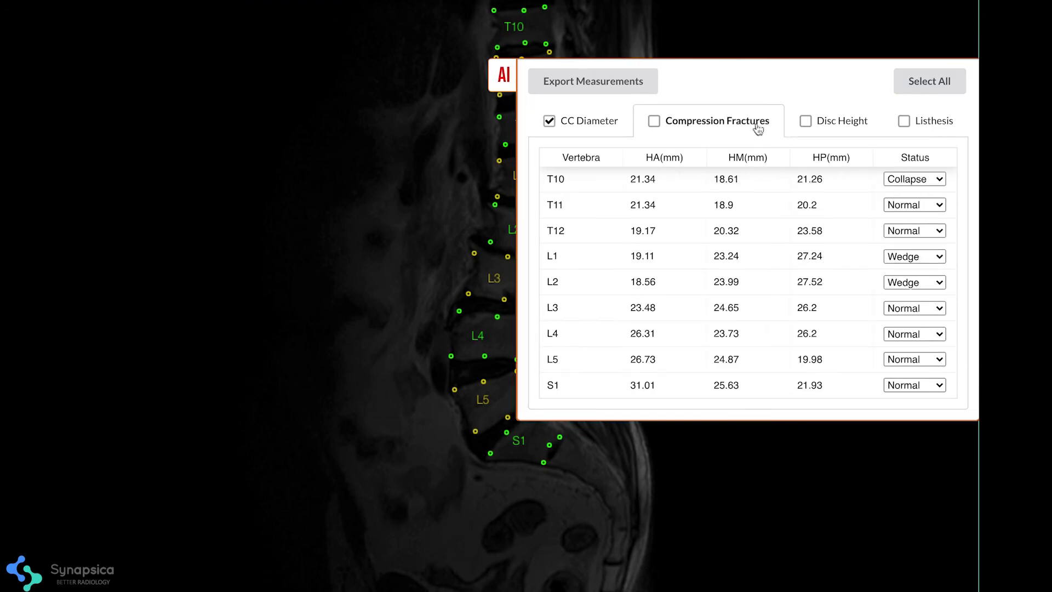
click(915, 204)
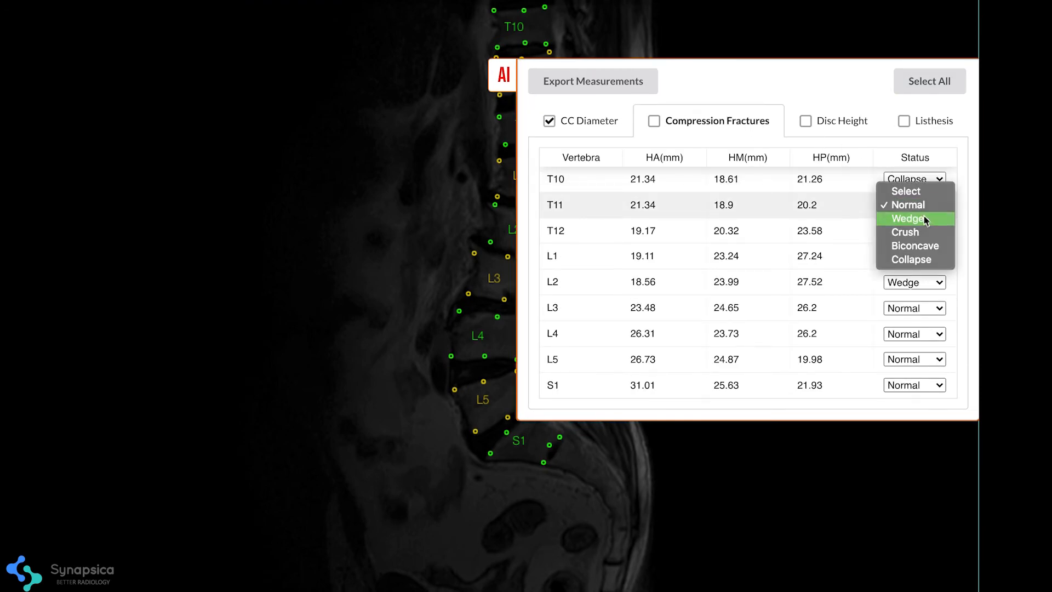
click(925, 220)
click(914, 230)
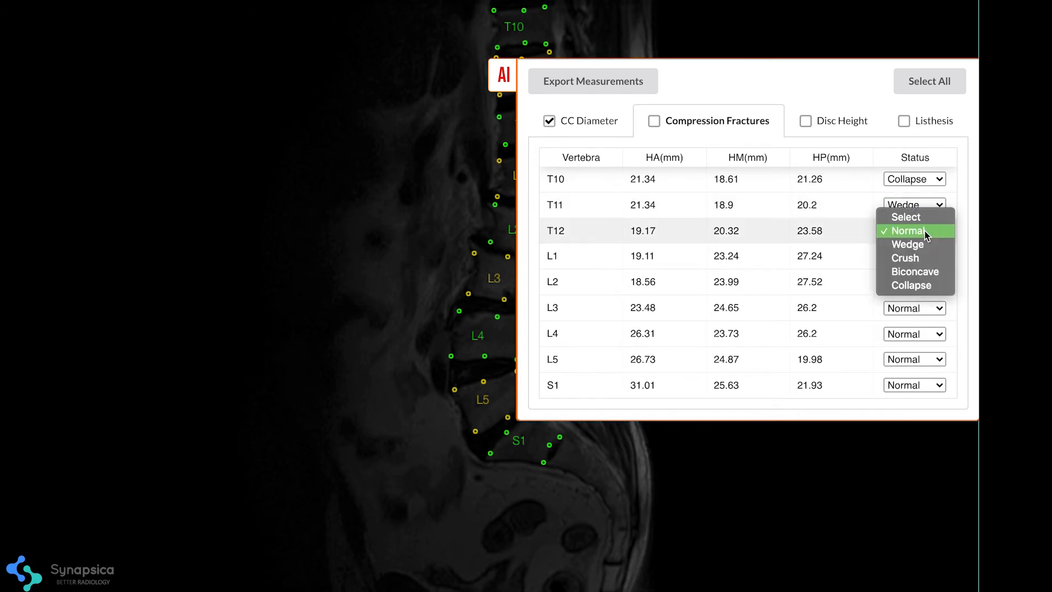
click(923, 258)
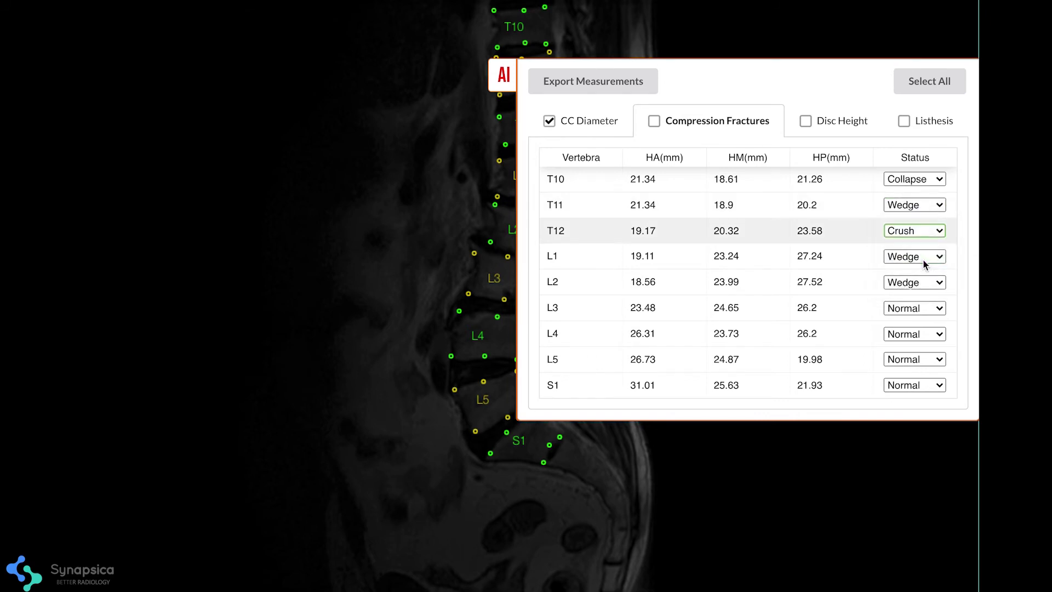
- Grade T10–T11 disc height Moderate and L1–L2 Severe, then export the measurements to the report
click(834, 122)
click(898, 181)
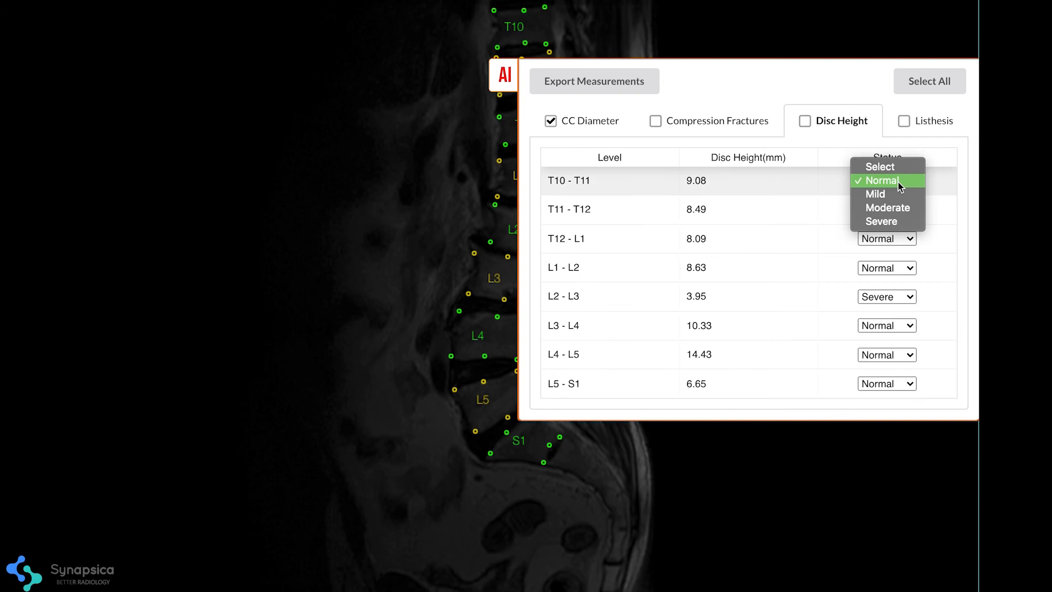
click(897, 210)
click(887, 267)
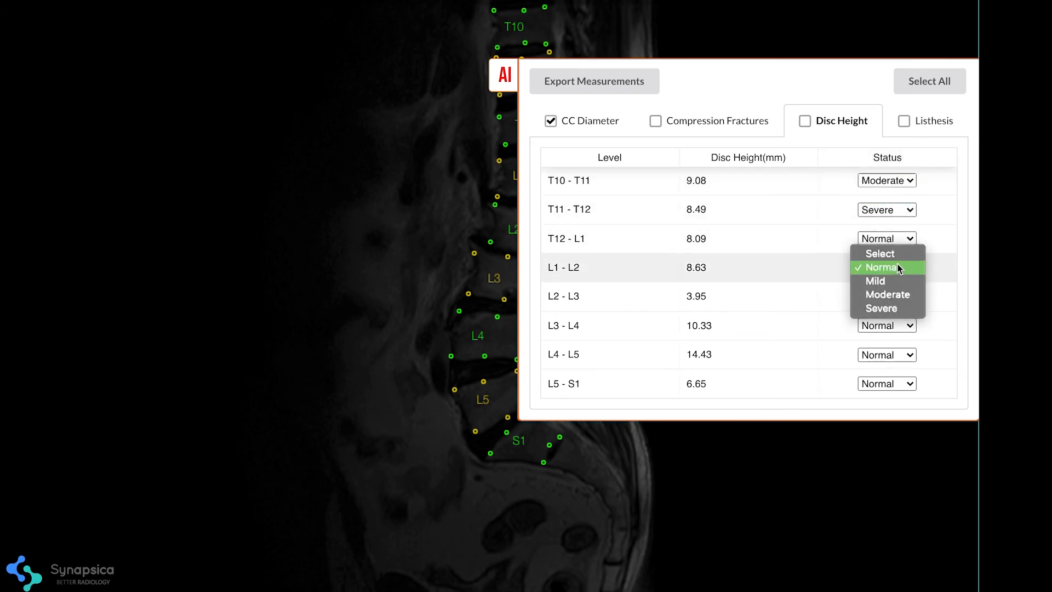
click(898, 309)
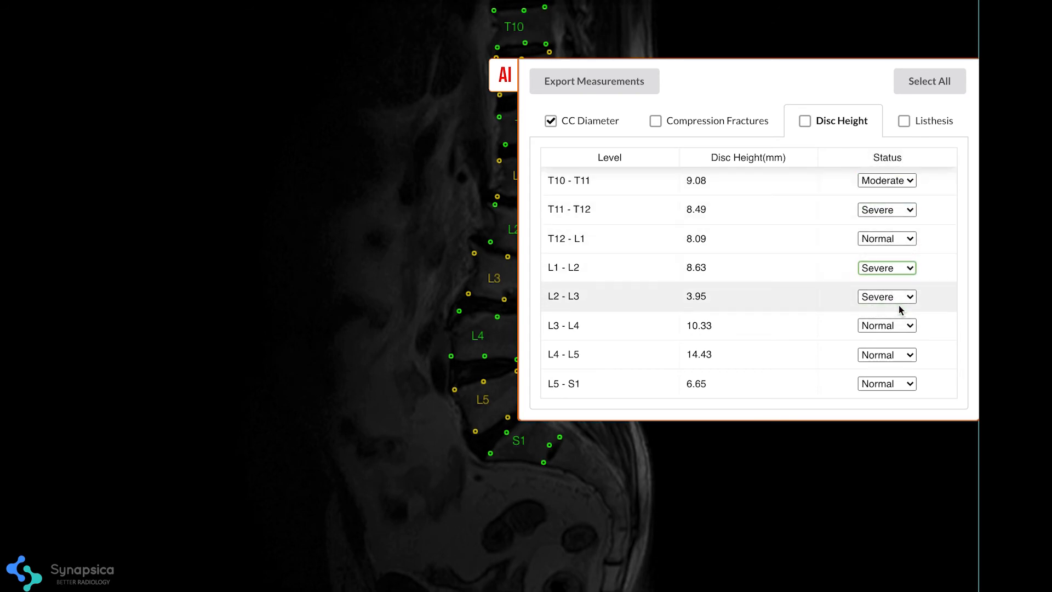
click(594, 80)
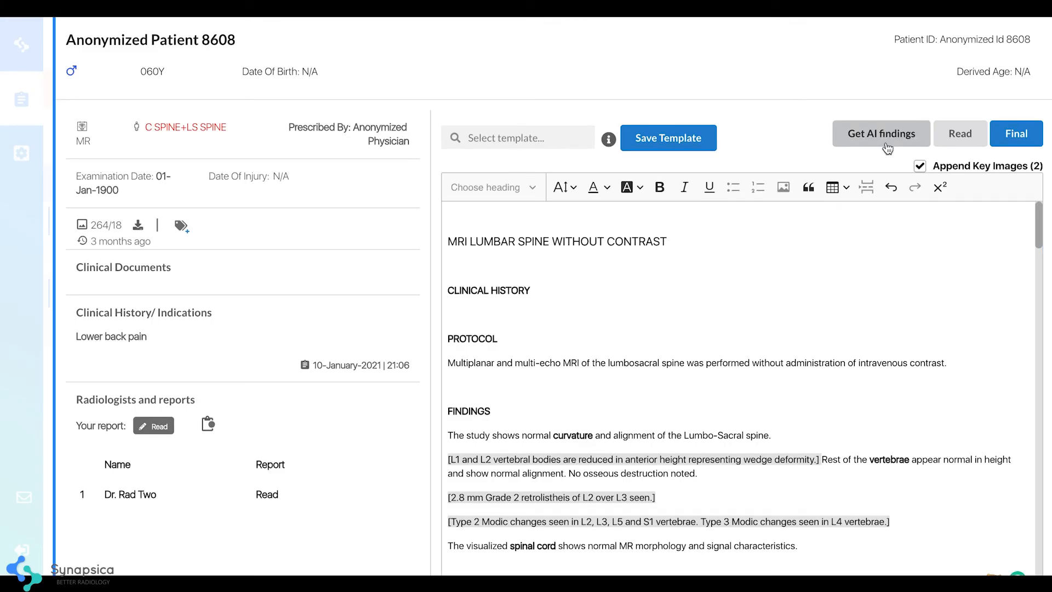
scroll(1029, 437, down, 2)
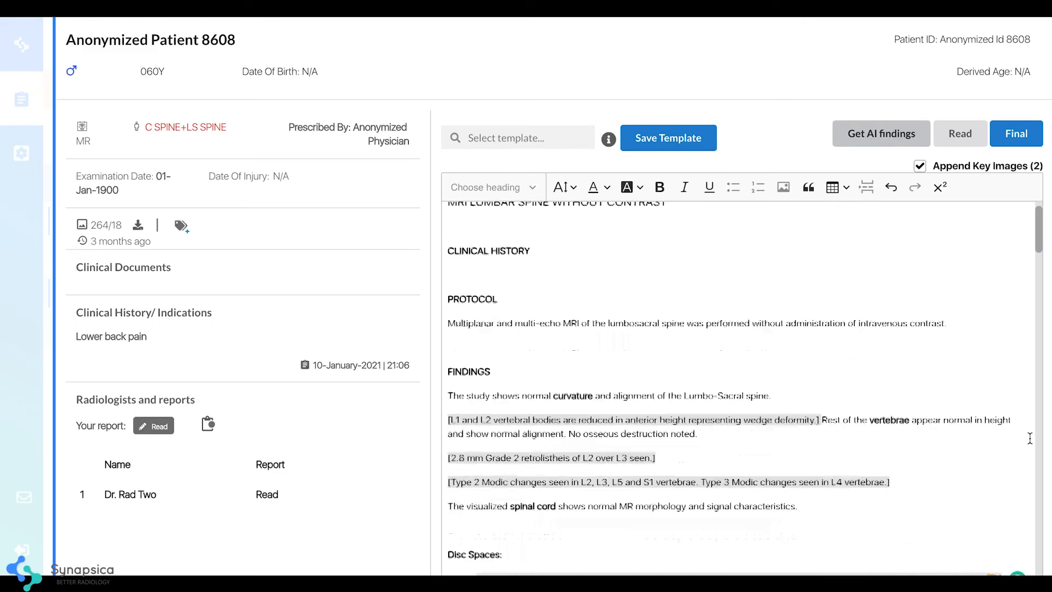
scroll(1028, 438, down, 2)
scroll(1029, 438, down, 2)
scroll(1028, 438, down, 4)
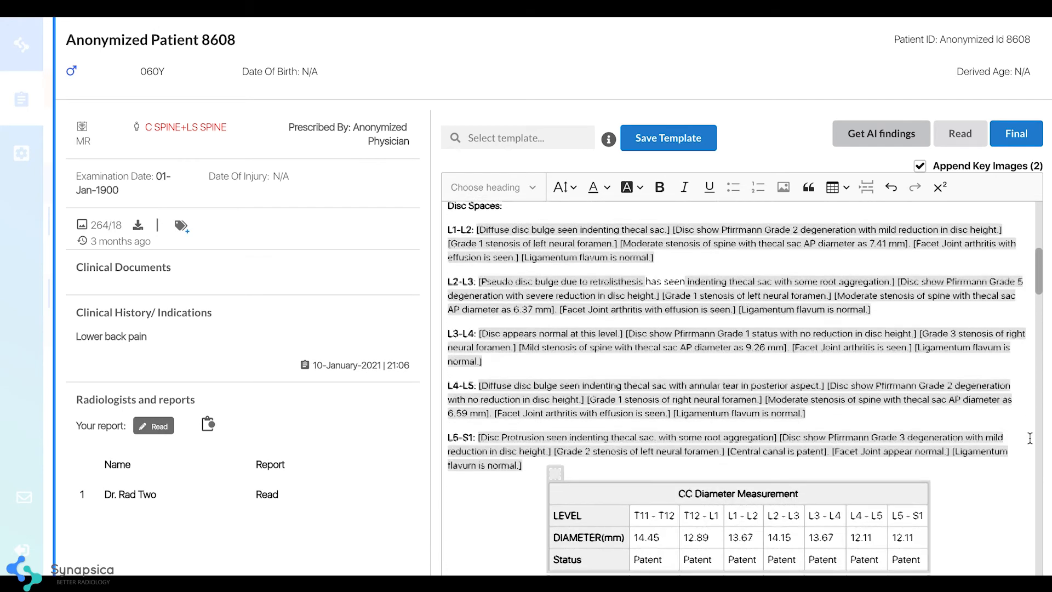
scroll(1029, 437, down, 3)
scroll(992, 412, down, 2)
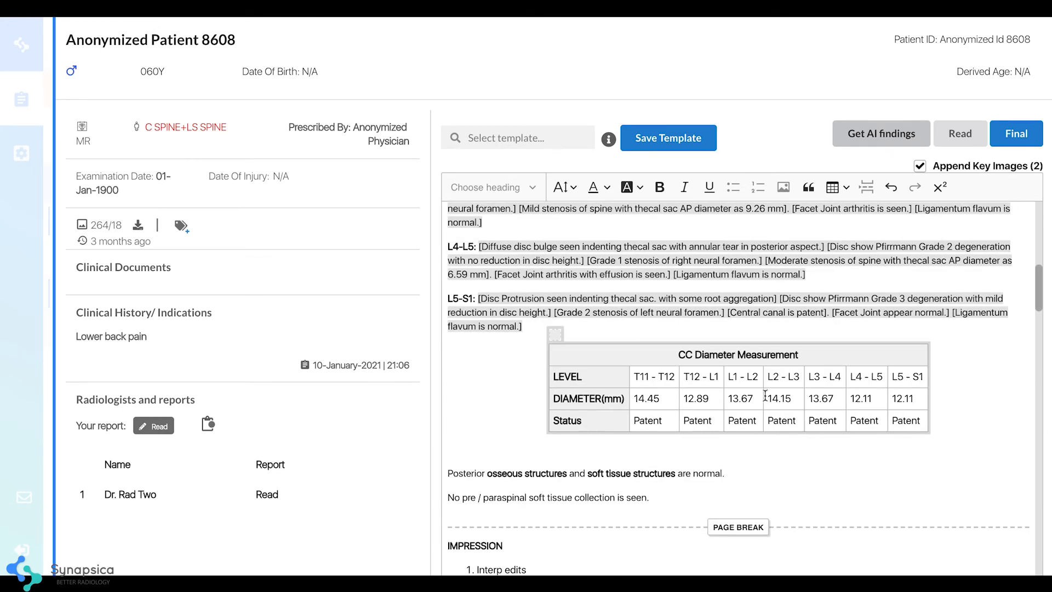